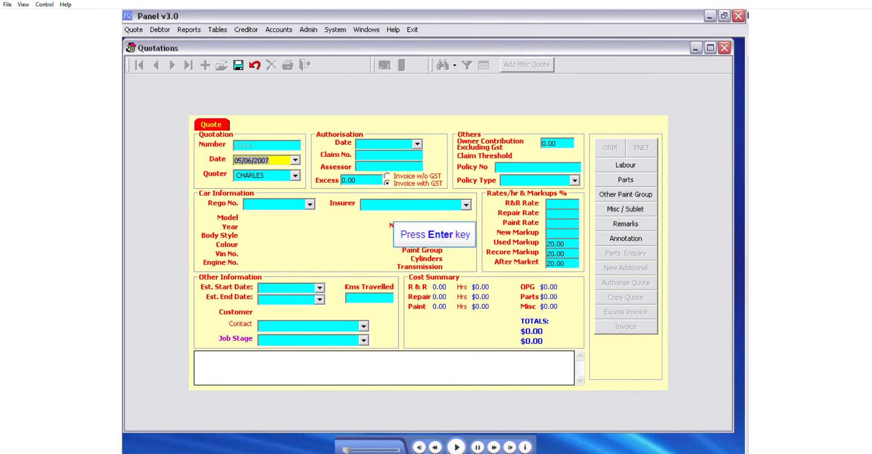
Accept the quotation's date and quoter, and enter FQT123 as the registration number of a new car.
key(Return)
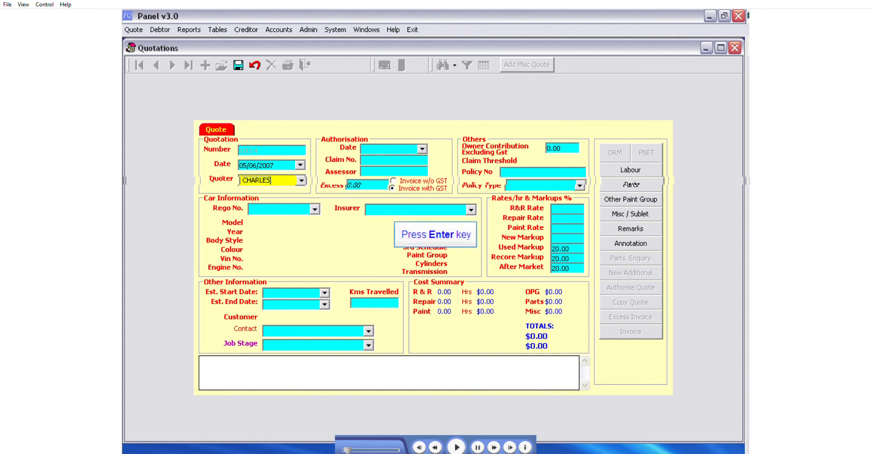
key(Return)
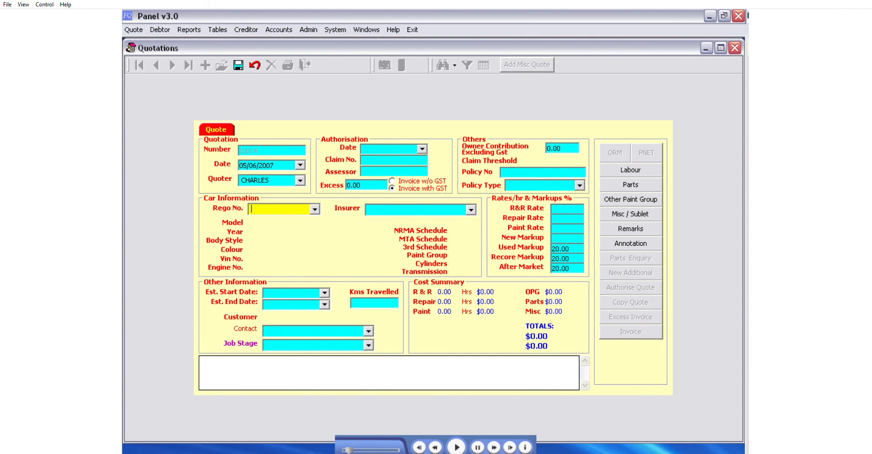
text(FQT123)
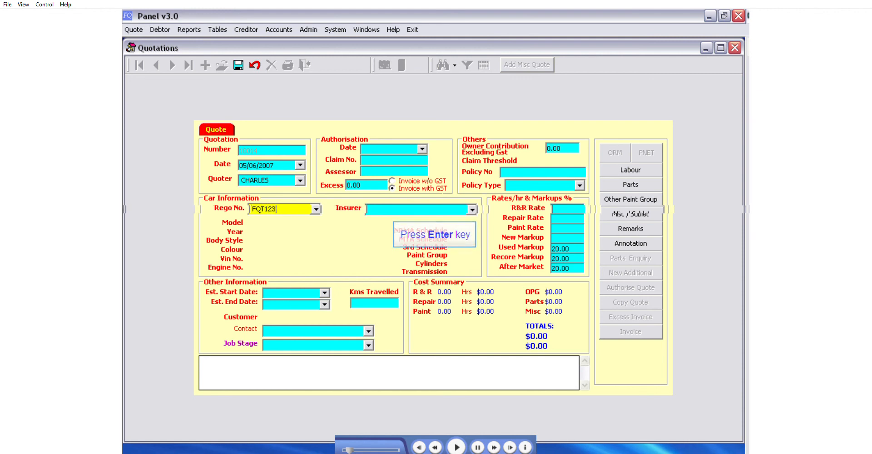
key(Return)
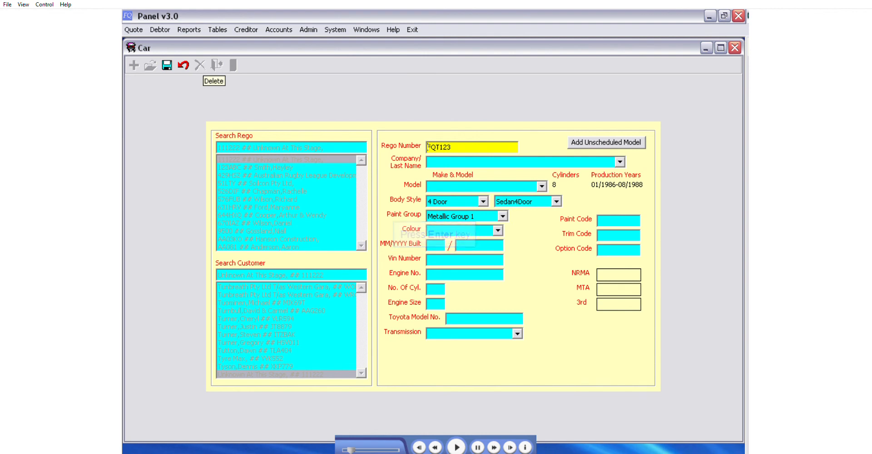
key(Return)
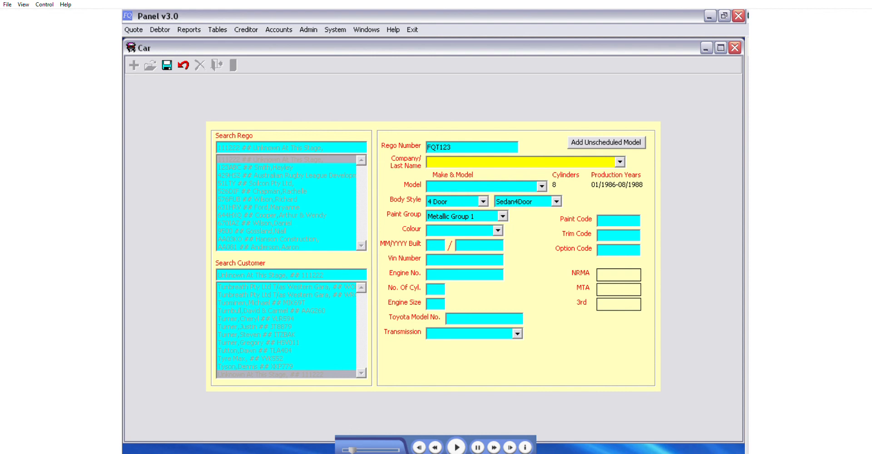
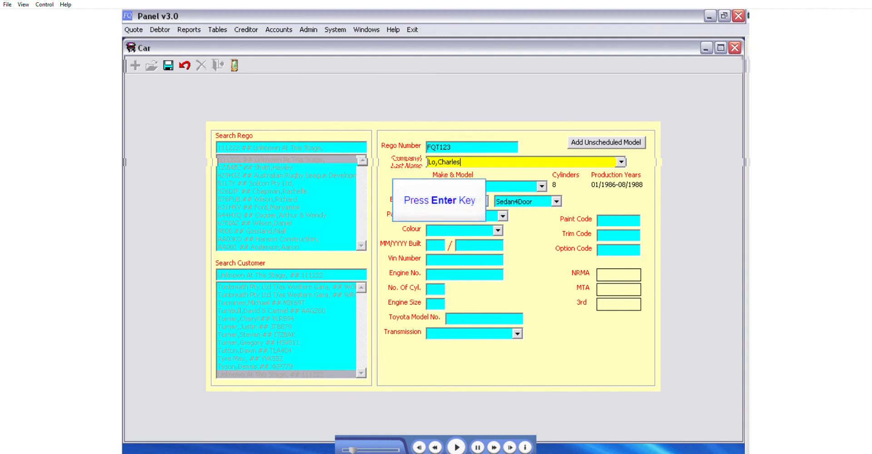
Enter the customer's full name as the car's owner and start a new customer record for it.
key(Return)
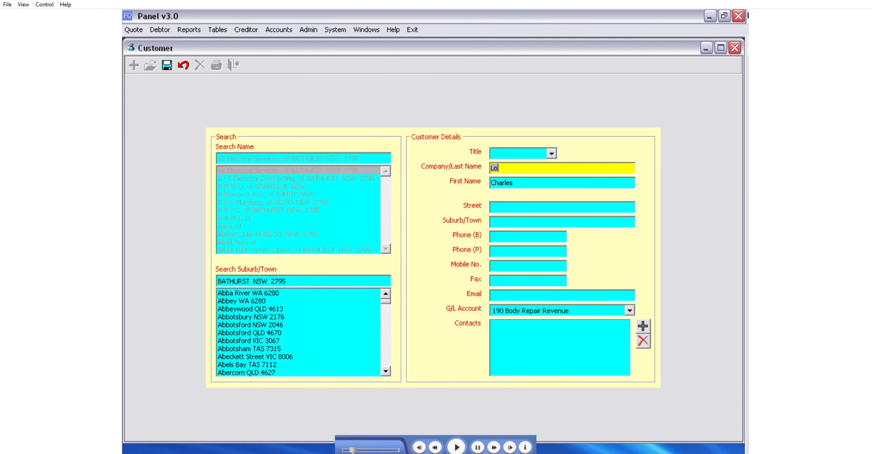
Set the customer's title to Mr. and fill in the customer's street address and suburb.
click(551, 154)
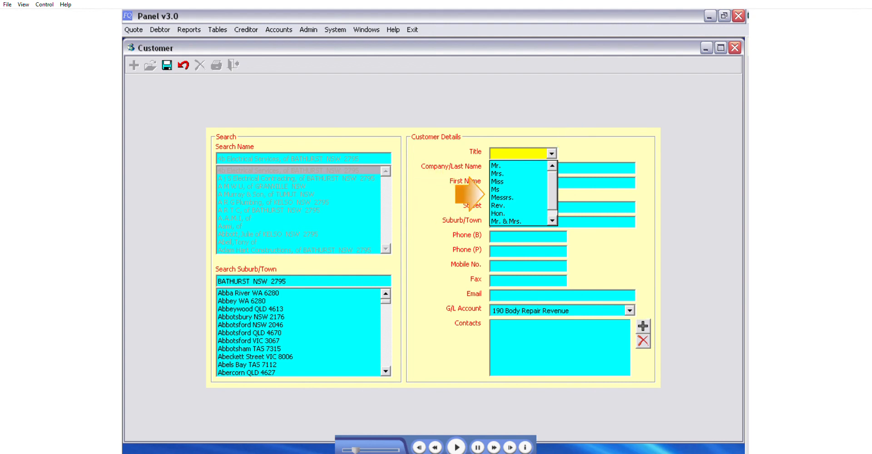
click(496, 166)
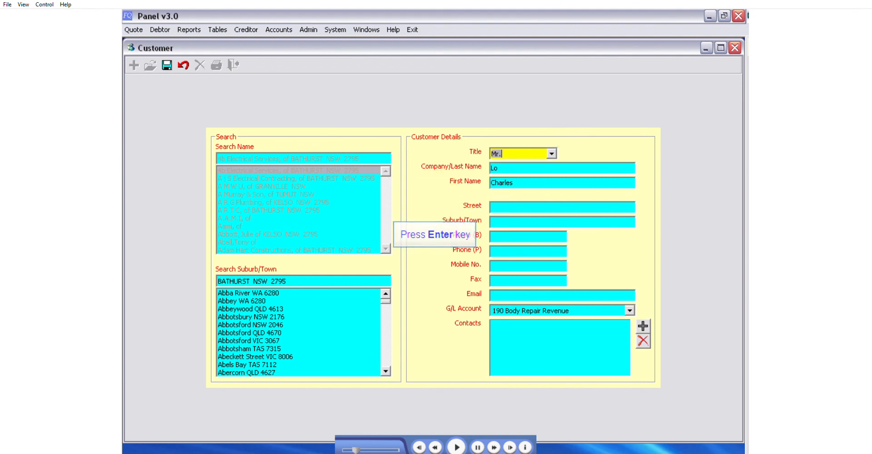
key(Return)
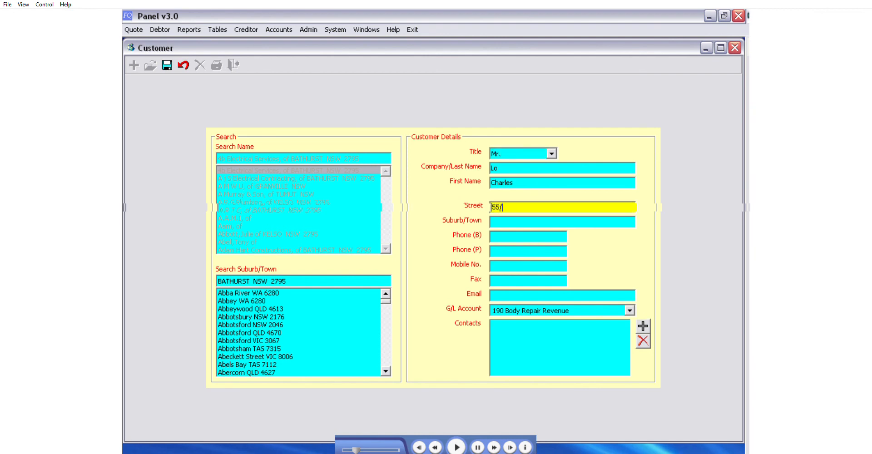
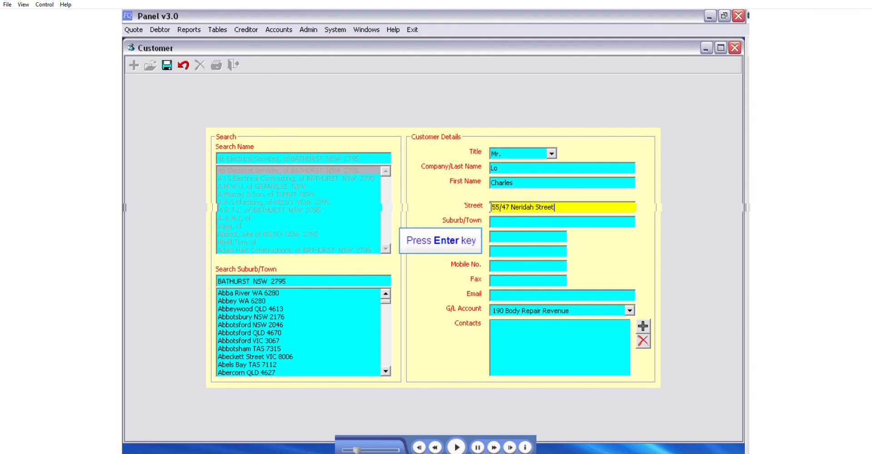
key(Return)
text(chats)
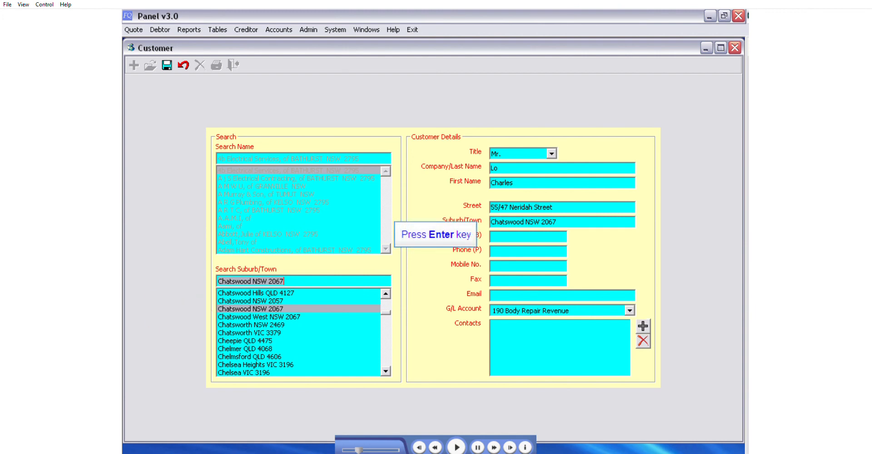
Fill in the customer's business phone number, fax number and e-mail address.
key(Return)
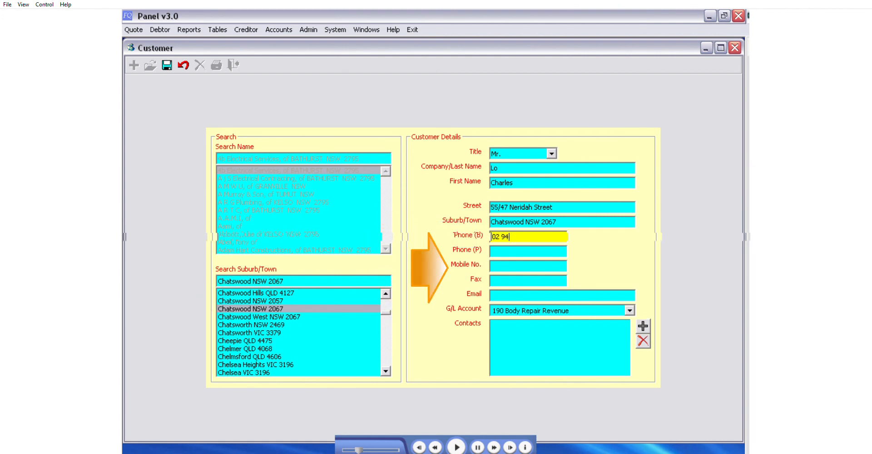
click(490, 281)
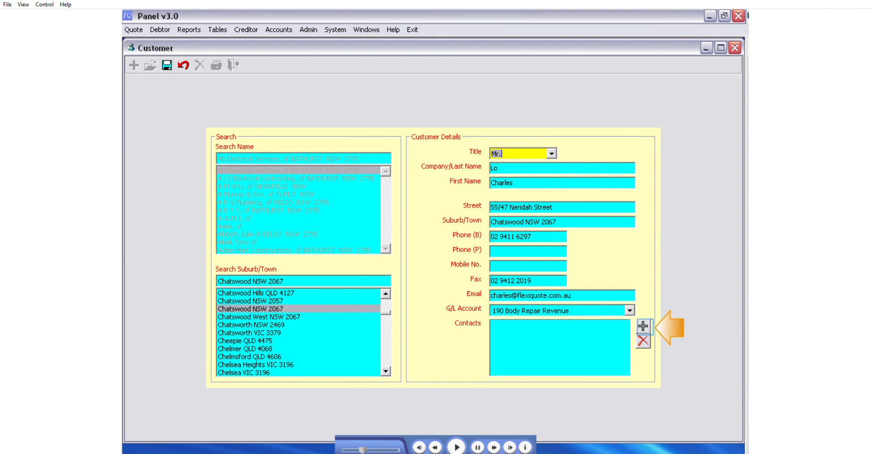
Add a contact with the person's name and mobile number to the customer, and save the customer record.
text(Jacqui)
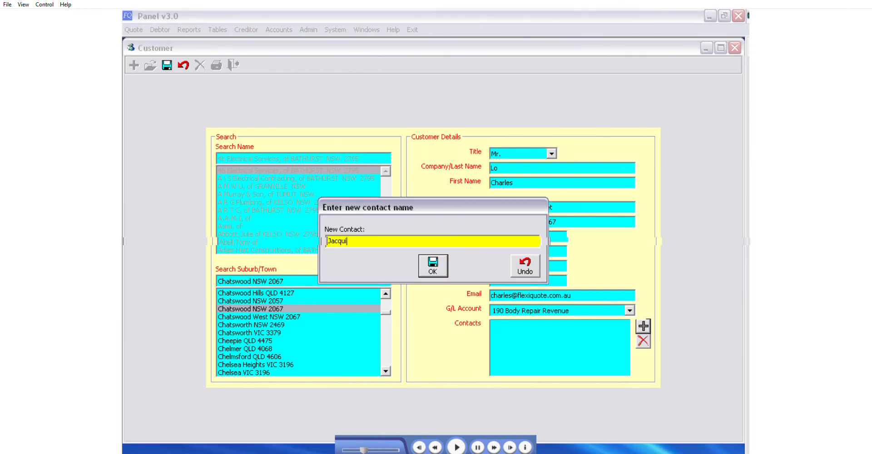
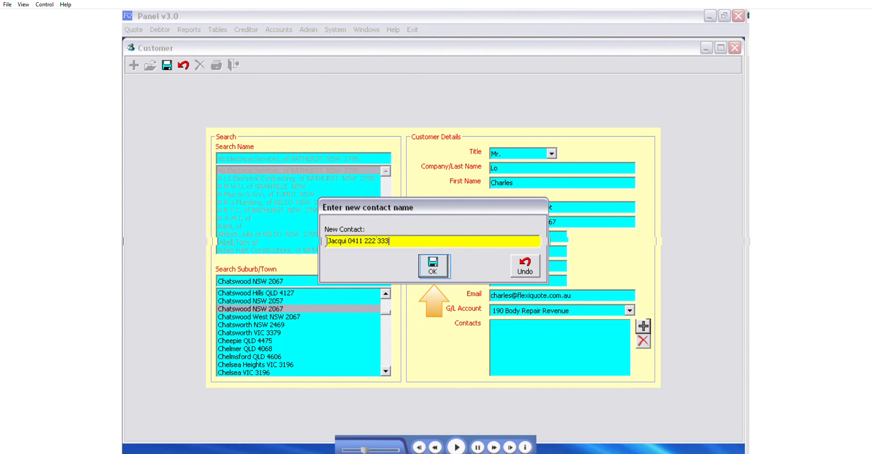
key(Return)
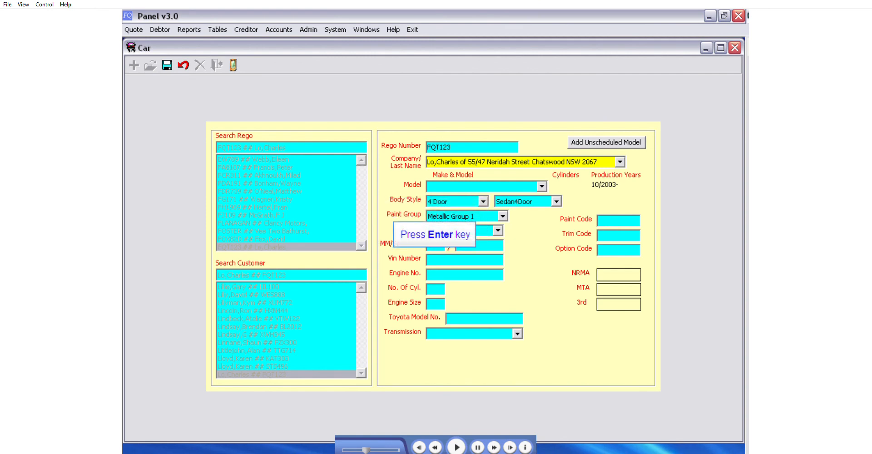
Confirm the car's owner and select HOLDEN COMMODORE VY CLUBSPORT as its model.
key(Return)
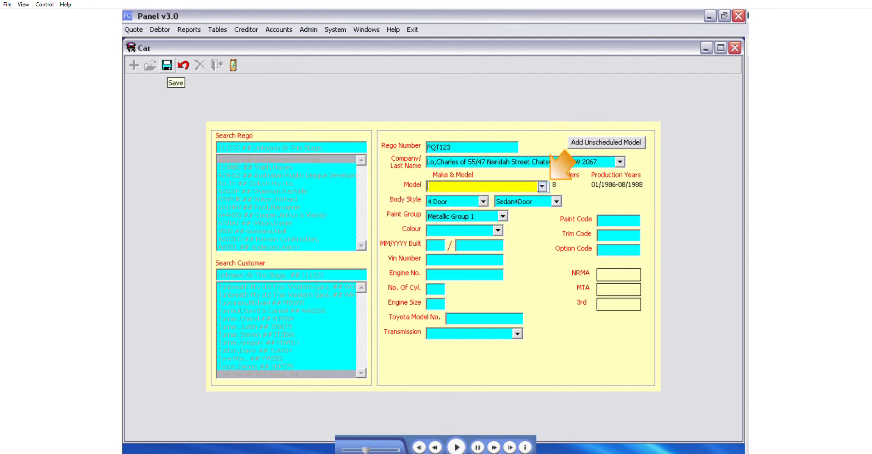
click(542, 187)
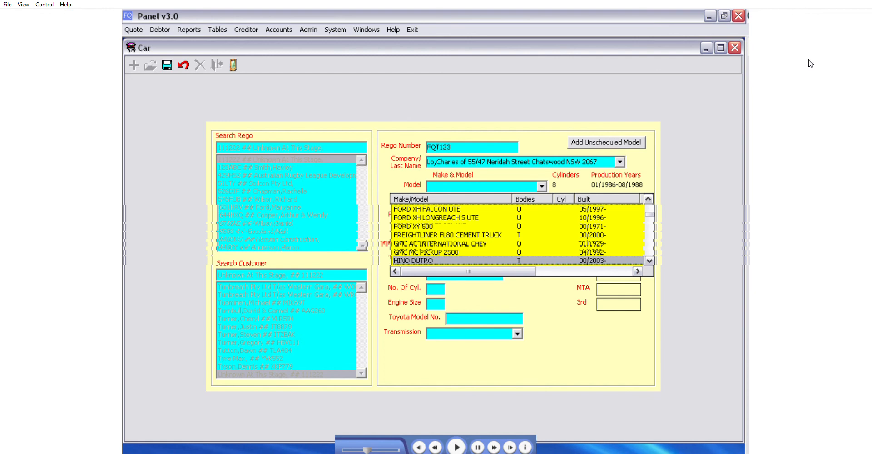
scroll(517, 235, down, 2)
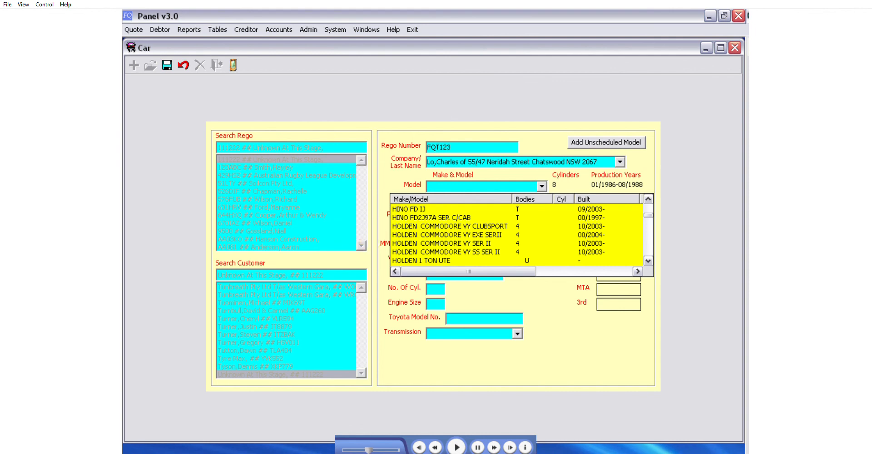
click(449, 226)
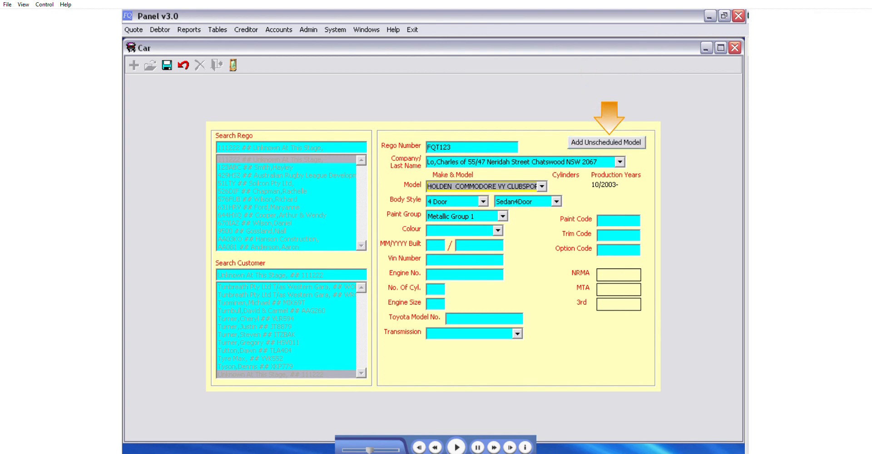
Start a new unscheduled model with the make TOYOTA and the model Hilux.
click(608, 143)
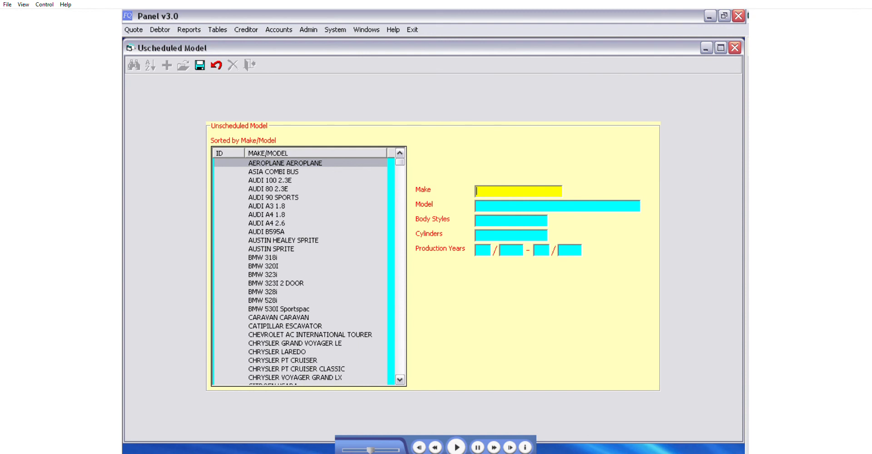
text(TOYOTA)
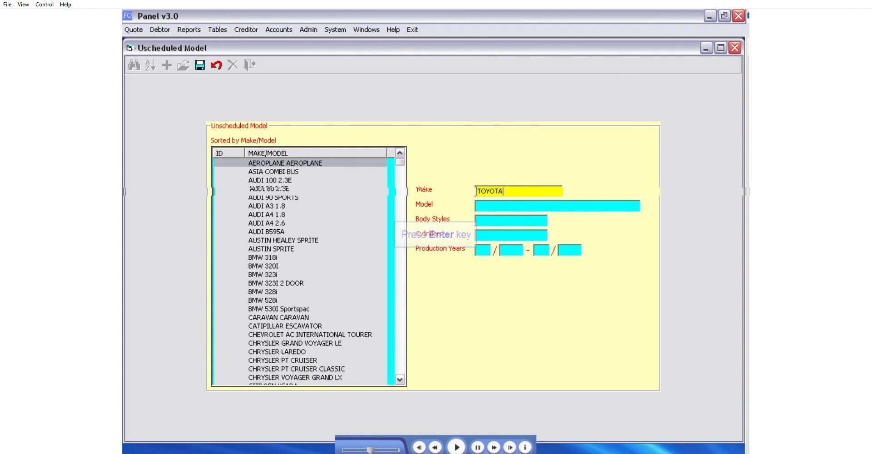
key(Return)
text(Hilux)
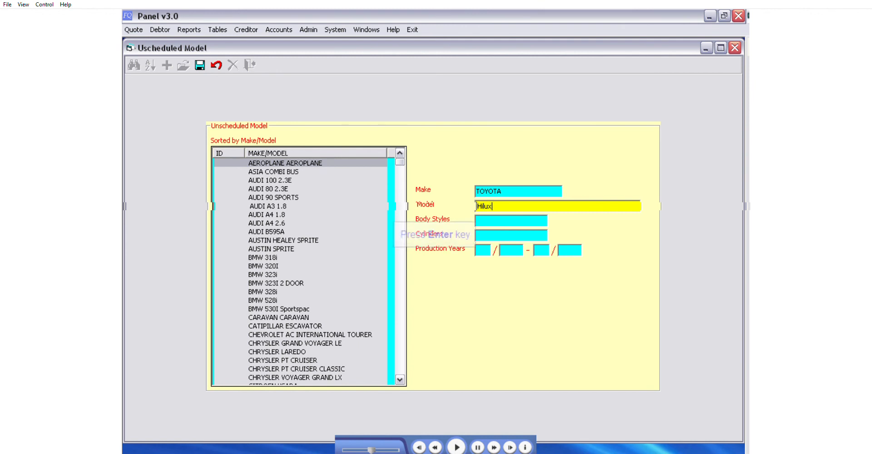
key(Return)
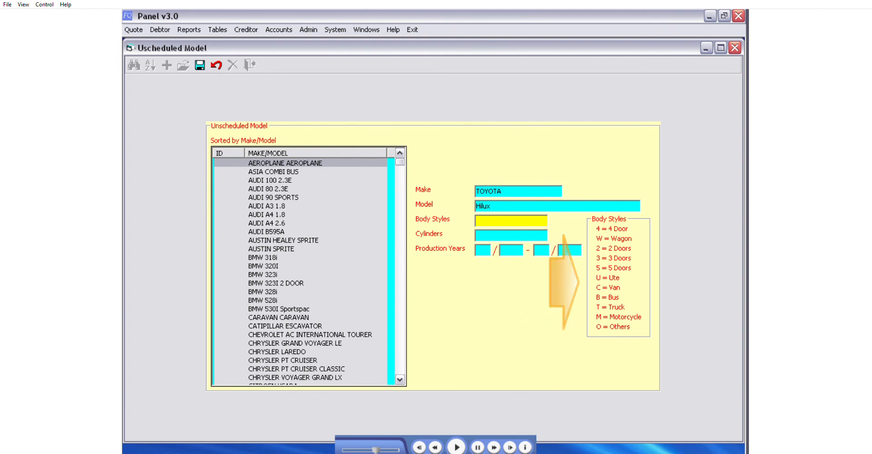
Give the unscheduled model body style U, 4 cylinders and production years 01/2003 to 01/2006, and save it.
text(U)
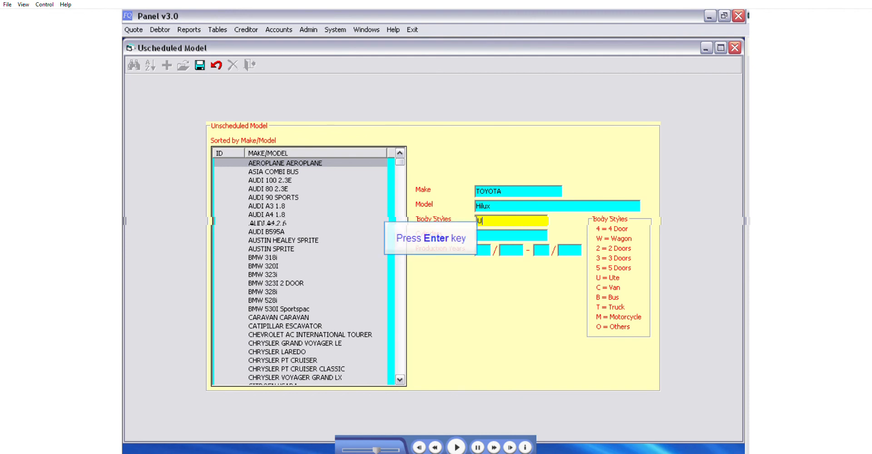
key(Return)
text(4)
key(Return)
text(012003012006)
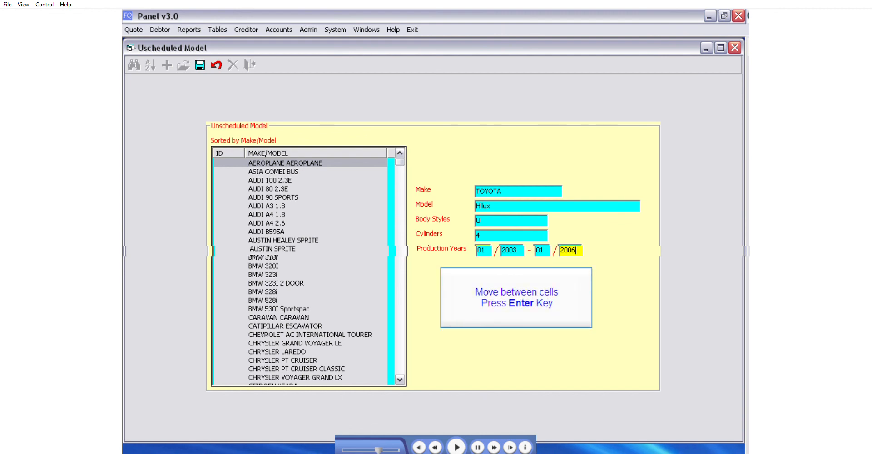
key(Return)
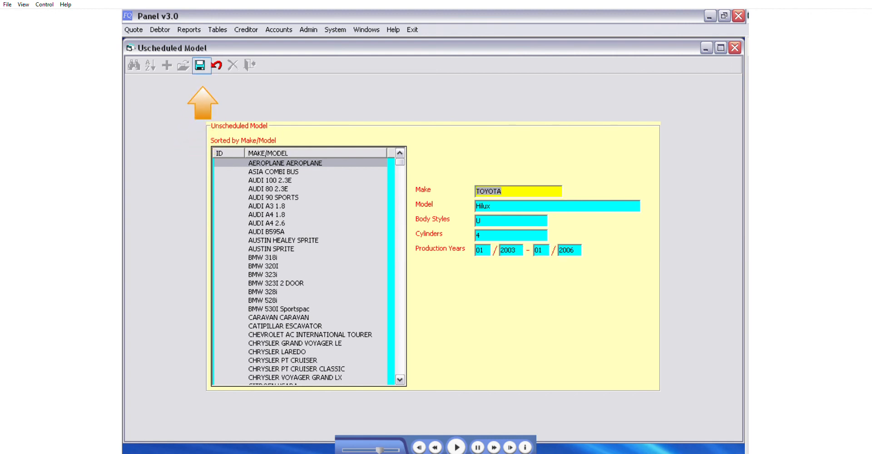
click(200, 65)
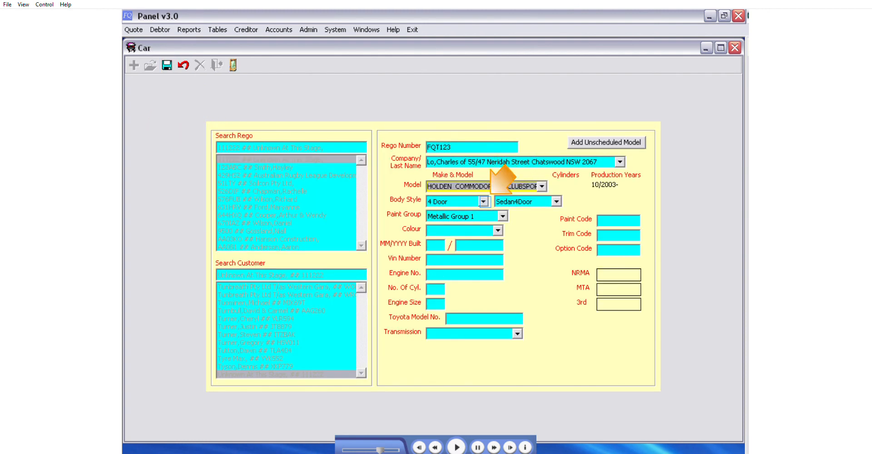
Set the car's body style to 4 Door with the Sedan4Door variant.
click(485, 201)
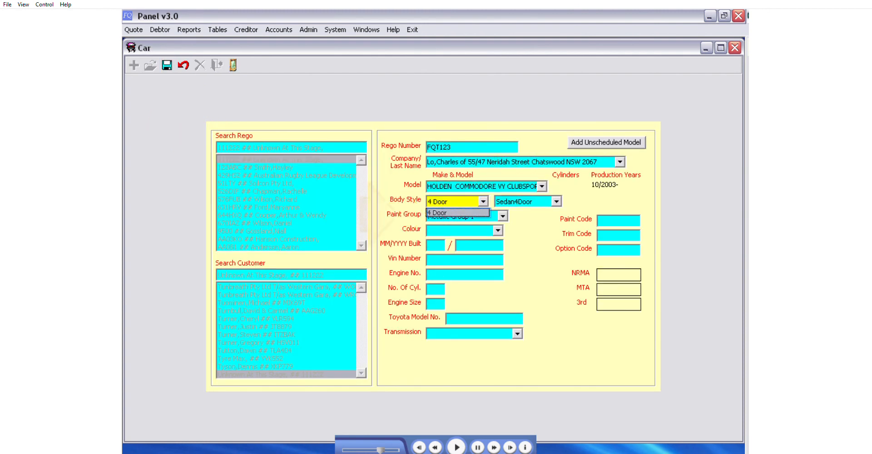
click(457, 213)
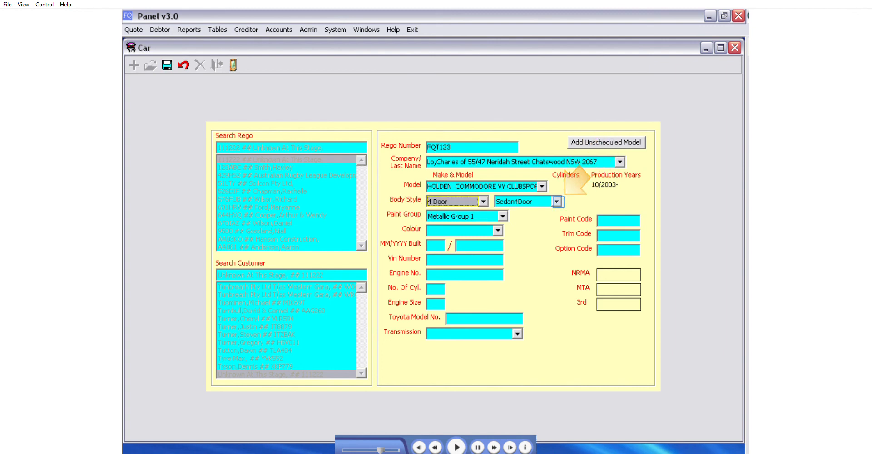
click(556, 201)
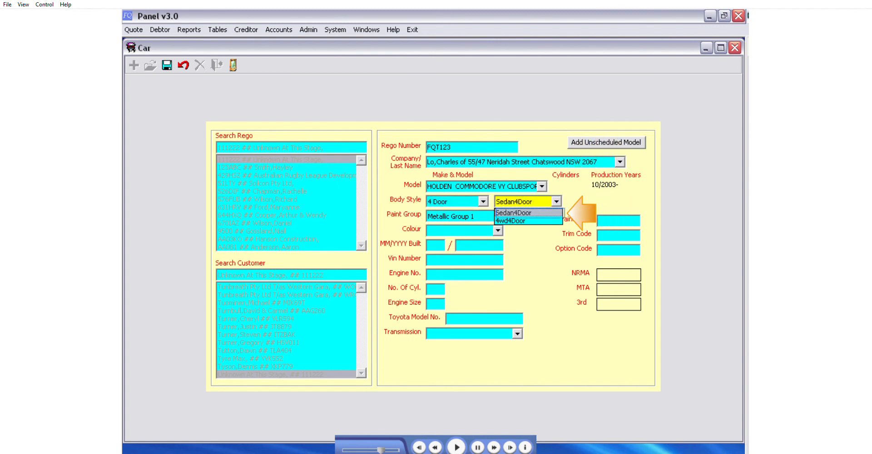
click(528, 212)
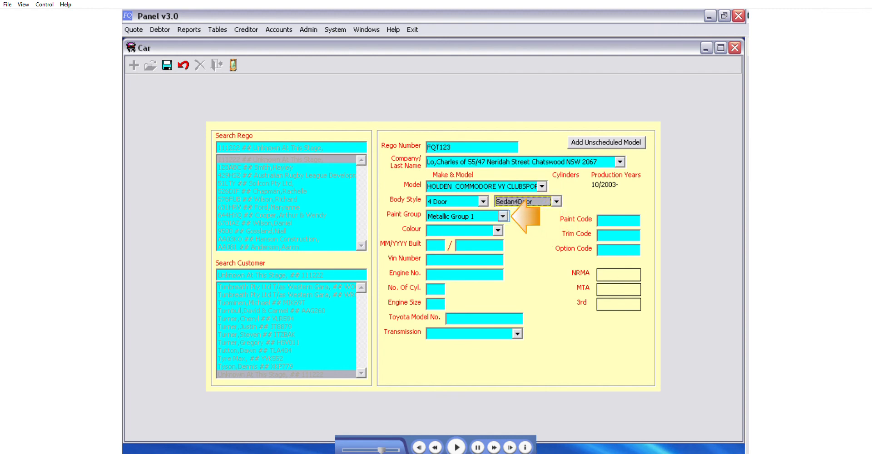
Set paint group Metallic Group 2, colour Red, build date 01/2004, 8 cylinders and Automatic transmission, and fill in the VIN and engine numbers.
click(503, 216)
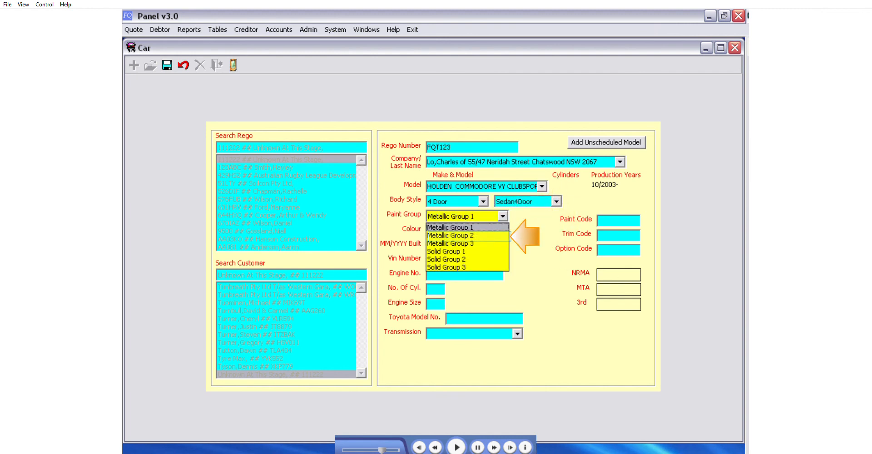
click(468, 236)
key(Return)
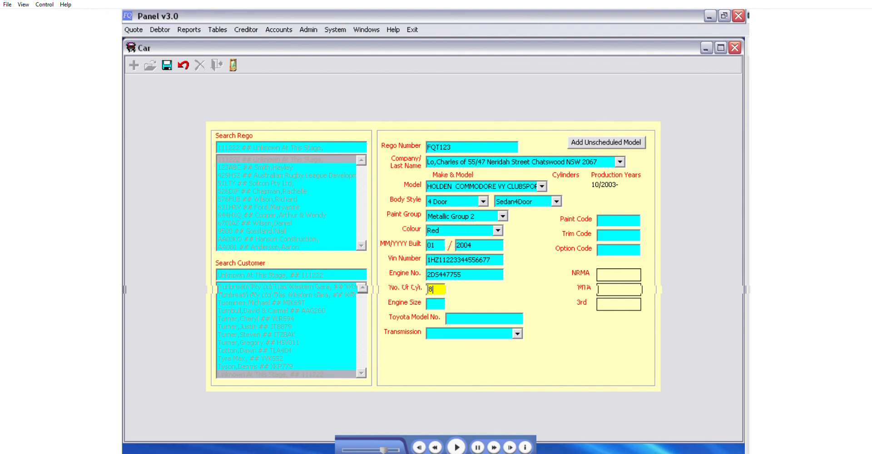
key(Return)
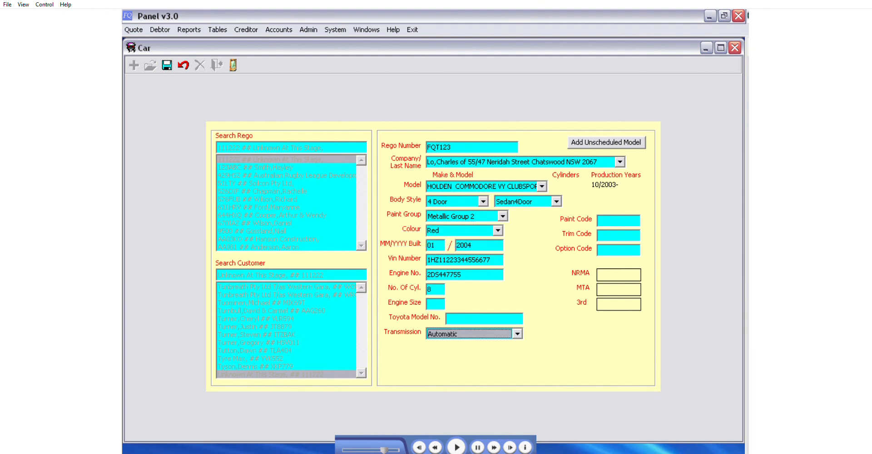